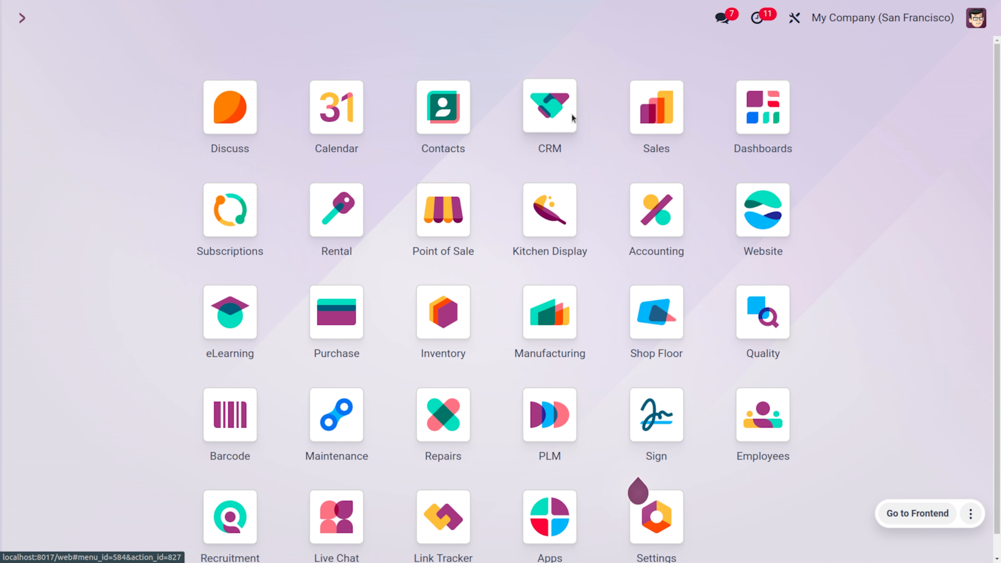
Step: Open the Website app and look over the content types that can be created for the site
text(we)
key(Return)
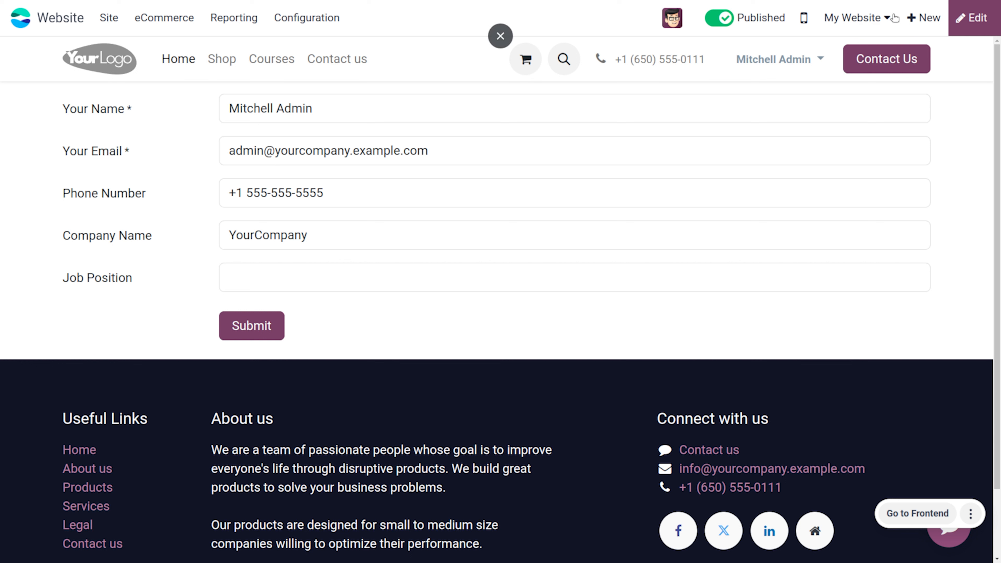
click(918, 21)
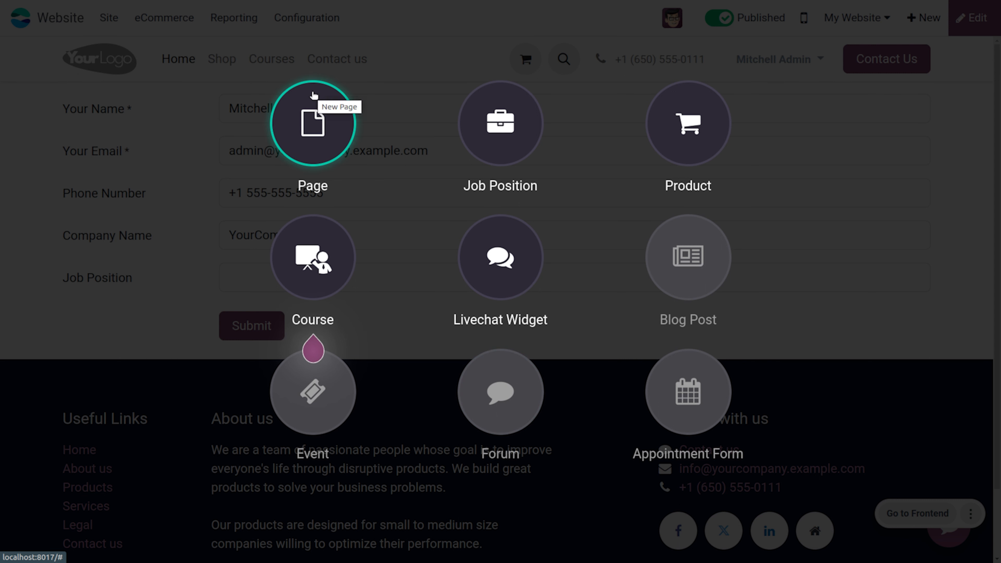
click(216, 42)
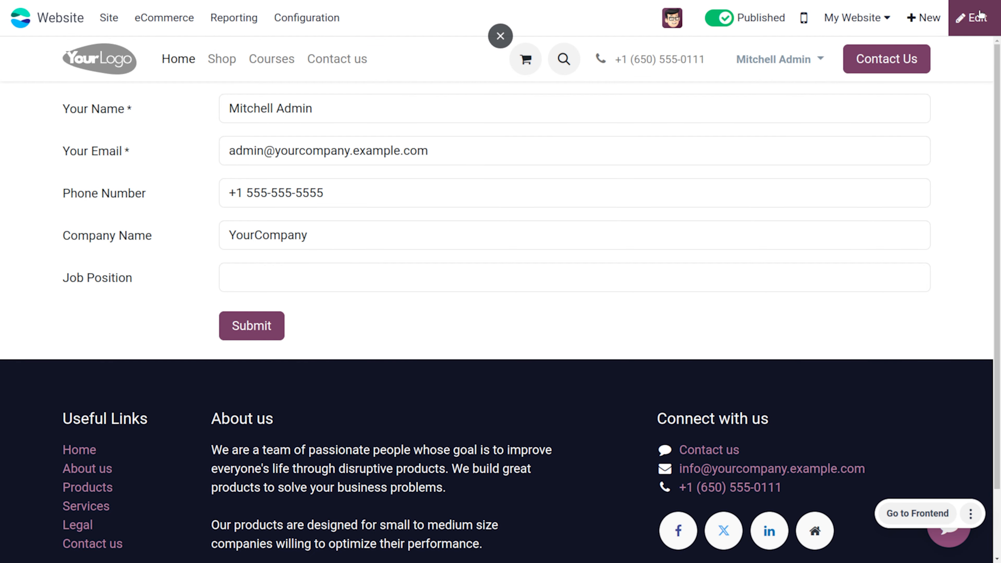
Step: Start editing the home page and search the building blocks for "form"
click(968, 19)
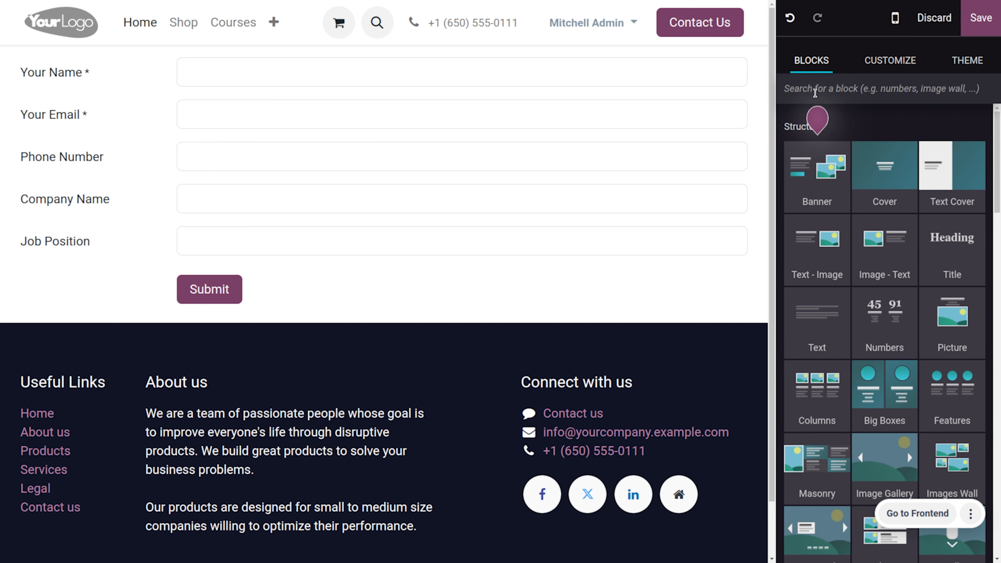
click(819, 95)
text(form)
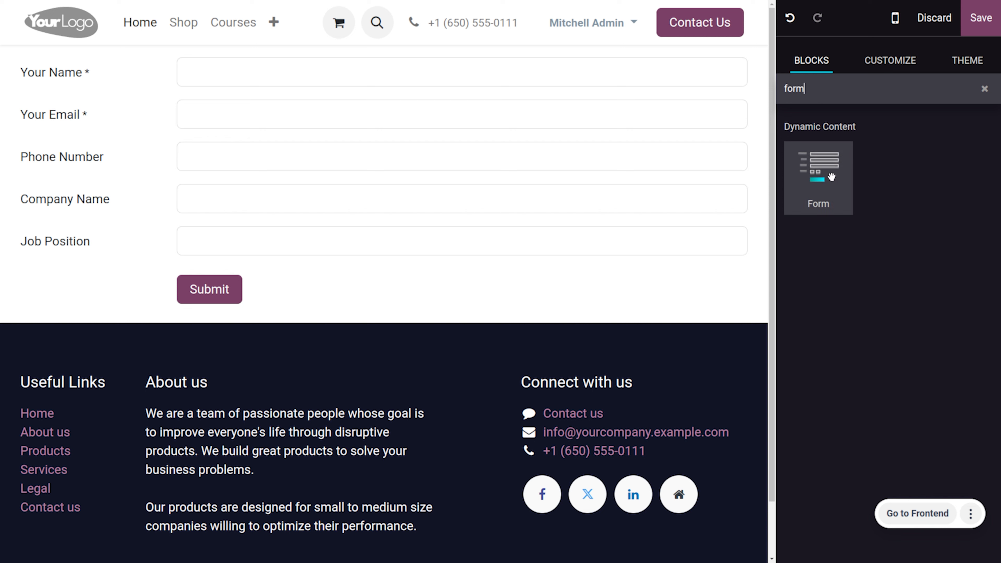
mouse_move(832, 177)
mouse_down()
mouse_move(512, 133)
mouse_move(832, 138)
mouse_move(554, 106)
mouse_move(574, 151)
mouse_move(816, 186)
mouse_up()
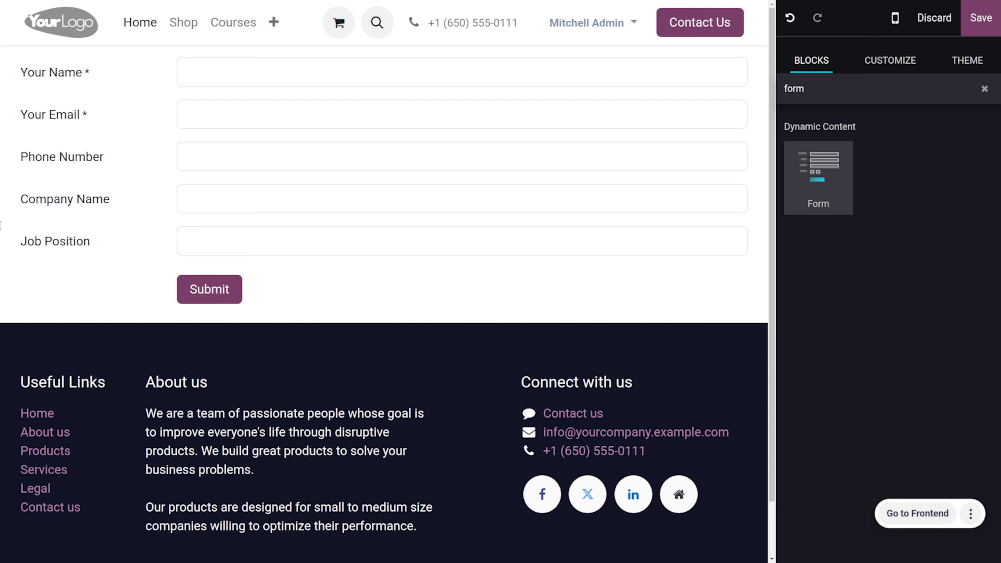
Step: Review the form's available actions and the Your Name field's settings, and save the page with the Create a Customer action
click(882, 62)
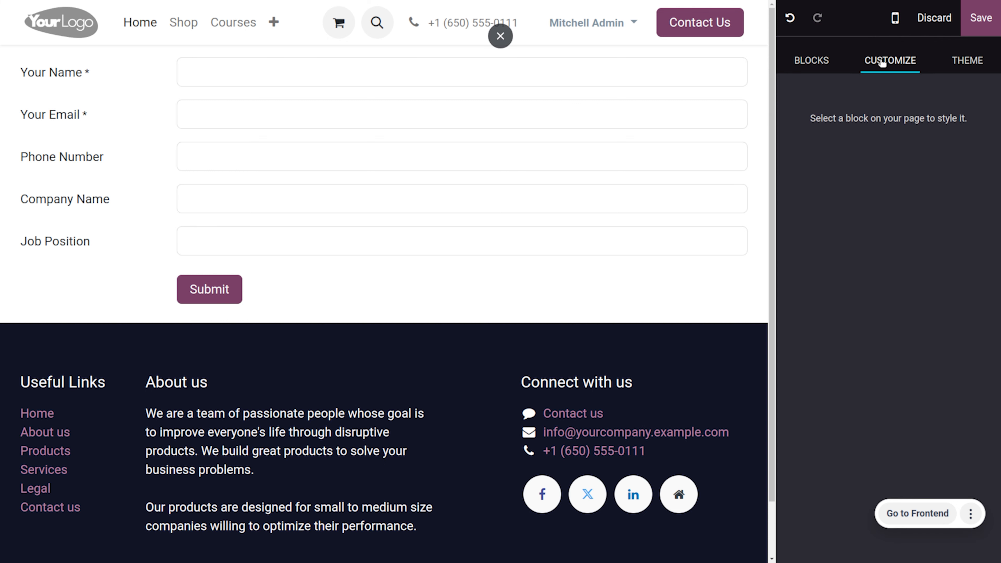
double_click(201, 302)
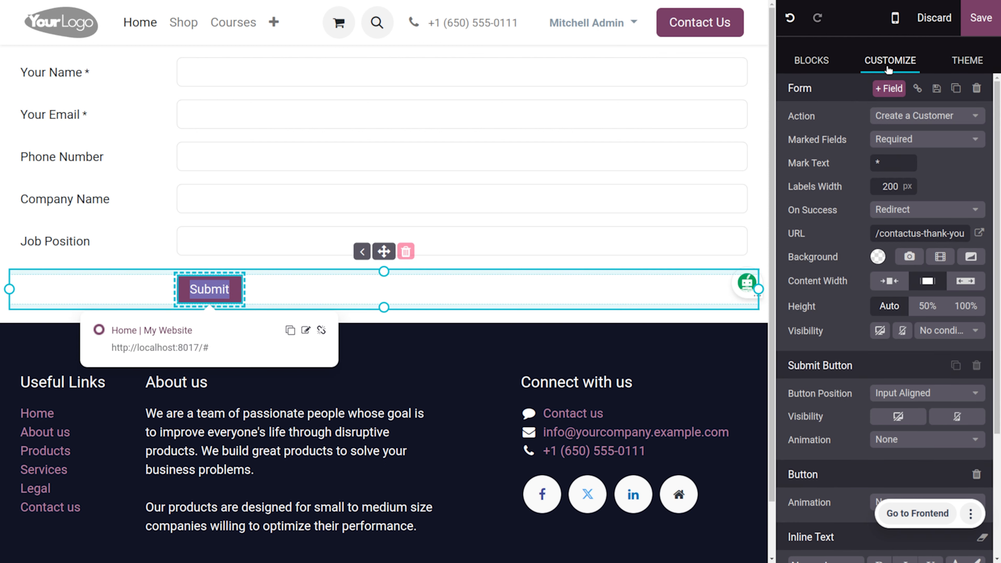
click(904, 115)
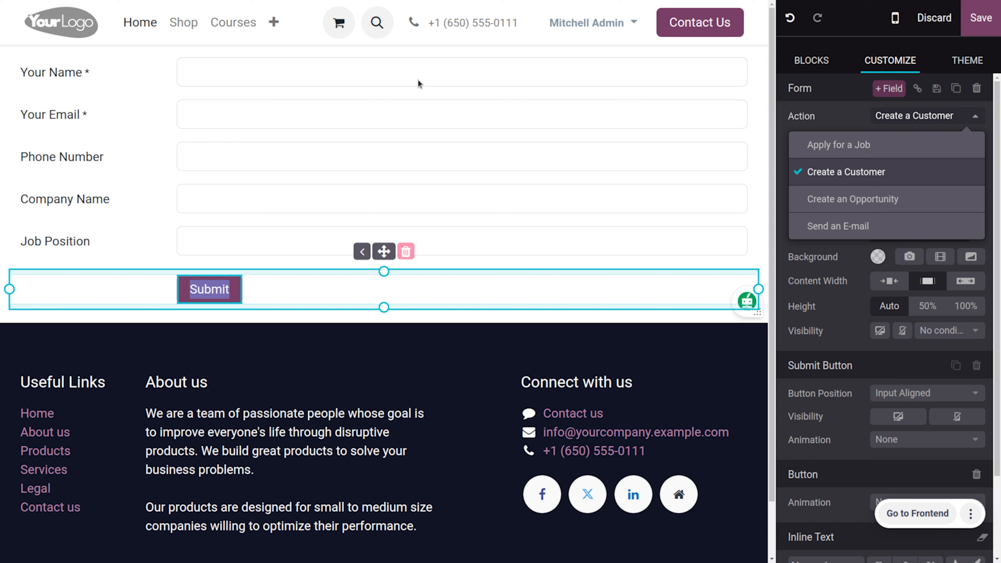
click(393, 70)
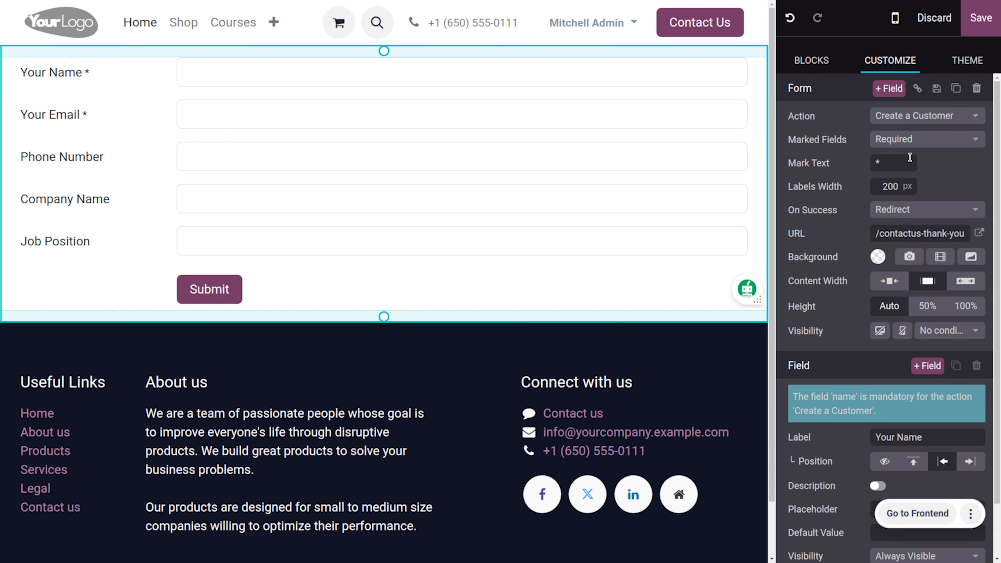
click(984, 18)
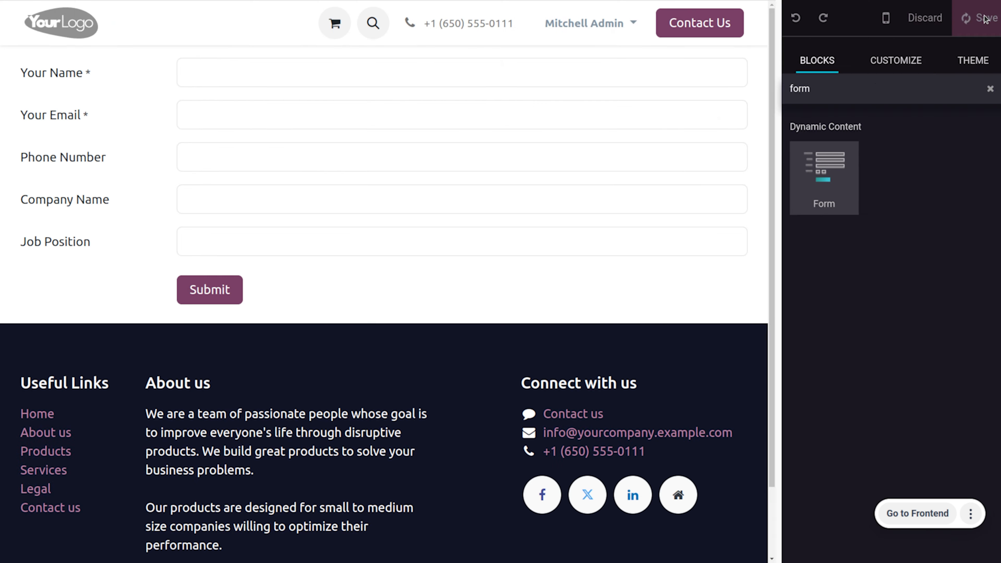
Step: Replace the prefilled Your Name entry in the website form with the new customer's name
click(466, 110)
key(BackSpace)
key(BackSpace)
key(BackSpace)
key(BackSpace)
key(BackSpace)
key(BackSpace)
key(BackSpace)
key(BackSpace)
key(BackSpace)
key(BackSpace)
key(BackSpace)
key(BackSpace)
key(BackSpace)
key(BackSpace)
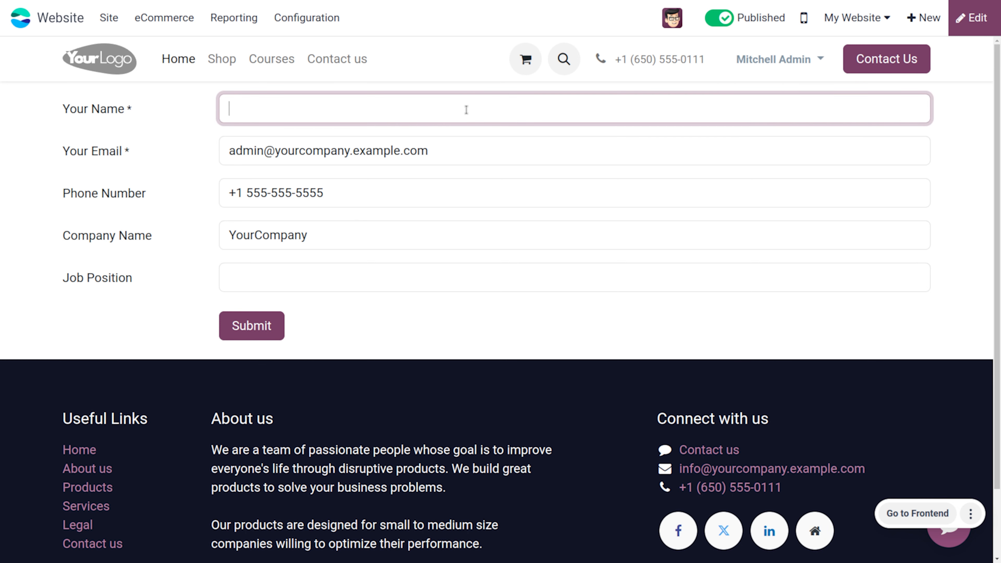
text(Johhy)
Step: Replace the prefilled Your Email entry in the form with the new customer's e-mail address
click(464, 142)
key(BackSpace)
key(BackSpace)
key(BackSpace)
key(BackSpace)
key(BackSpace)
key(BackSpace)
key(BackSpace)
key(BackSpace)
key(BackSpace)
key(BackSpace)
key(BackSpace)
key(BackSpace)
key(BackSpace)
key(BackSpace)
key(BackSpace)
key(BackSpace)
key(BackSpace)
key(BackSpace)
key(BackSpace)
key(BackSpace)
key(BackSpace)
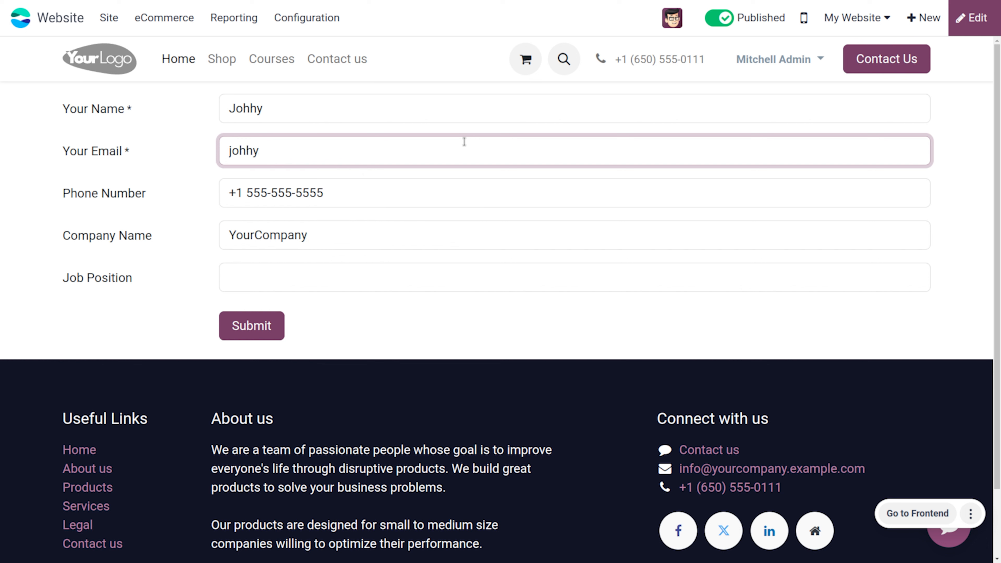
Step: Replace the prefilled Phone Number entry with the new customer's phone number and submit the form
click(406, 196)
key(BackSpace)
key(BackSpace)
key(BackSpace)
key(BackSpace)
key(BackSpace)
key(BackSpace)
key(BackSpace)
key(BackSpace)
key(BackSpace)
key(BackSpace)
key(BackSpace)
key(BackSpace)
key(BackSpace)
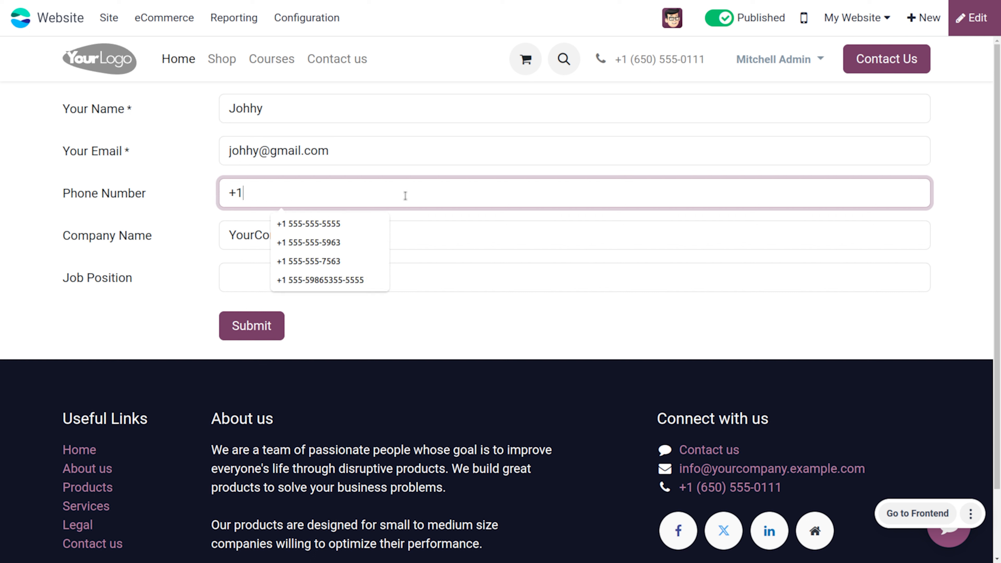
key(BackSpace)
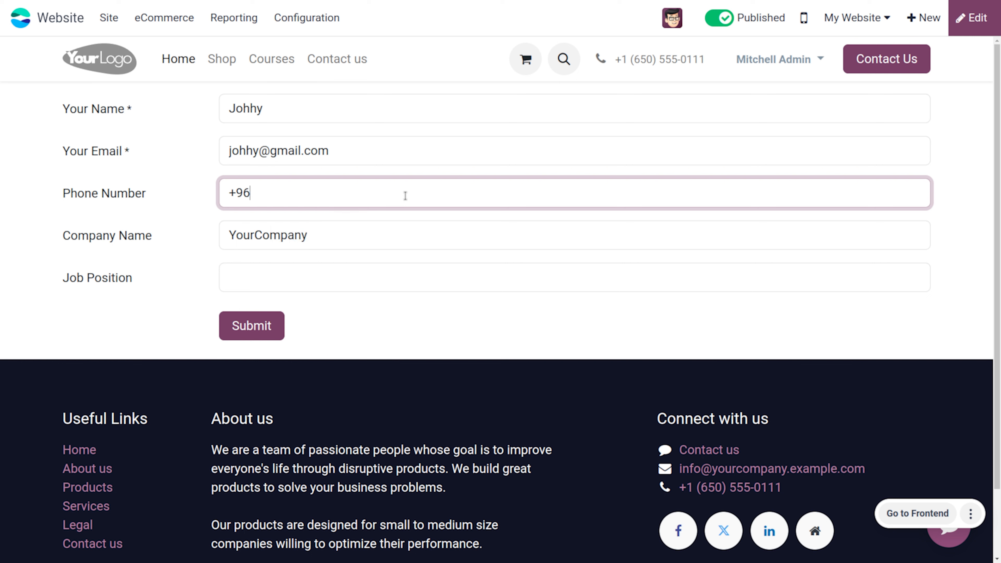
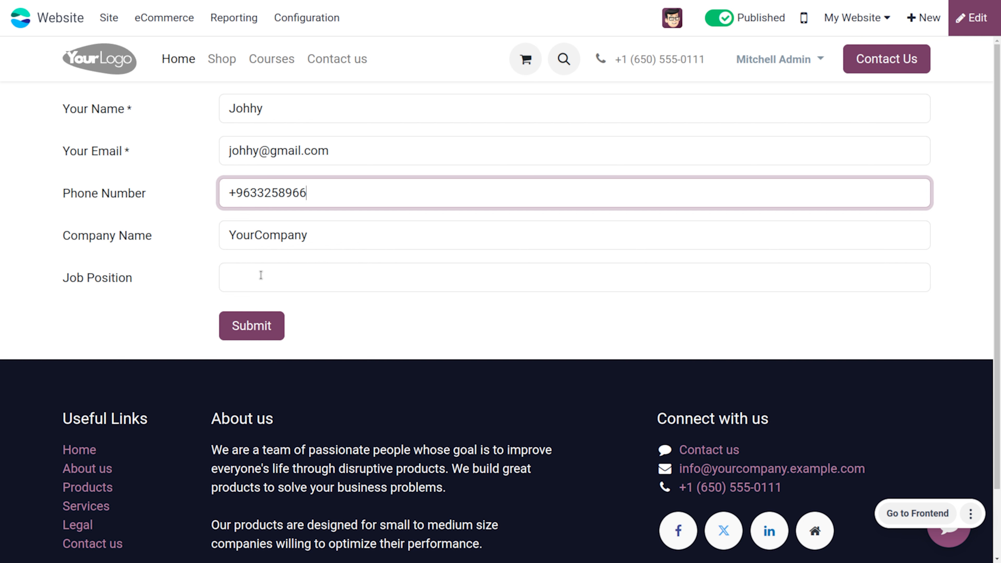
click(254, 326)
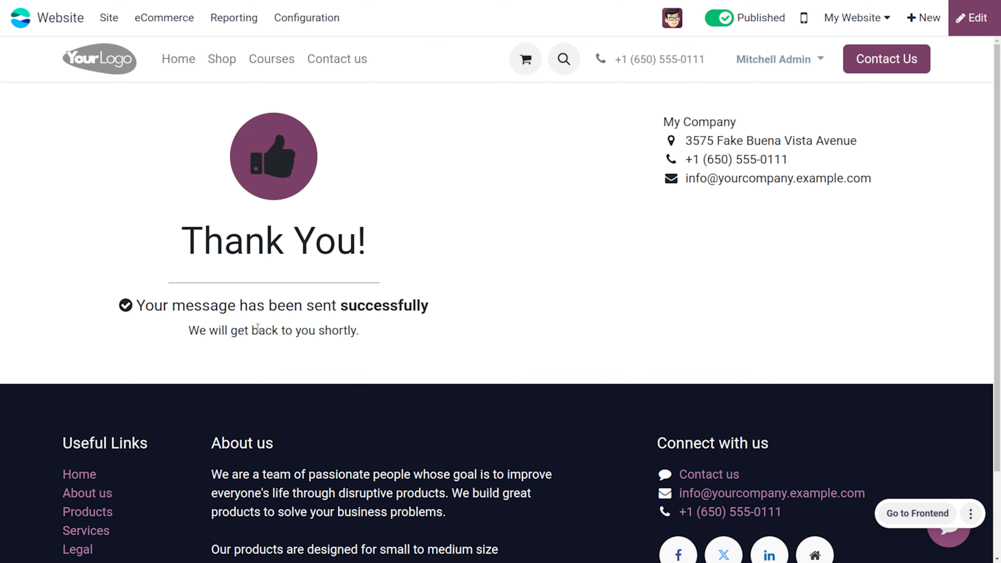
Step: Leave the website and open the Contacts app by searching the apps for "cont"
click(8, 23)
text(cont)
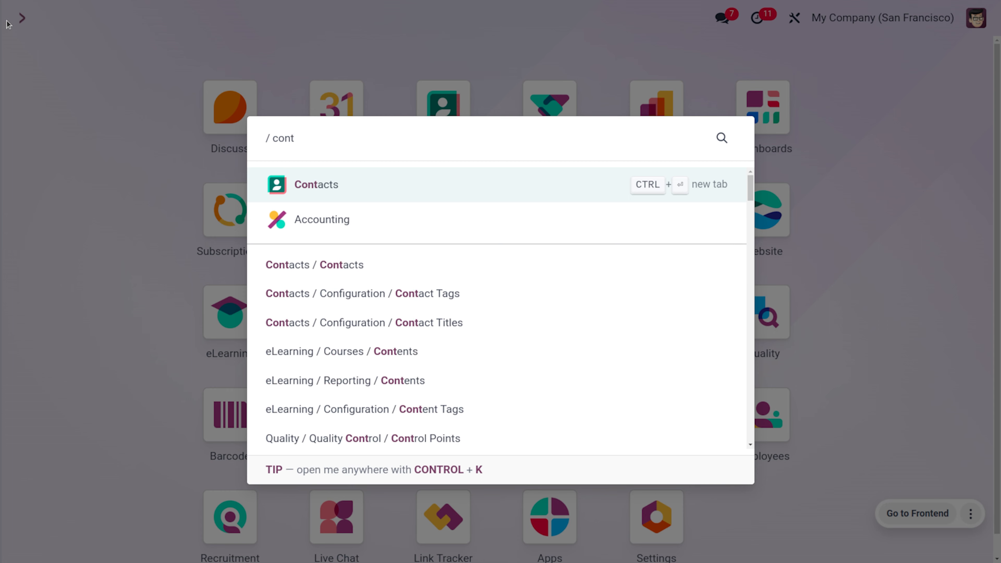
key(Return)
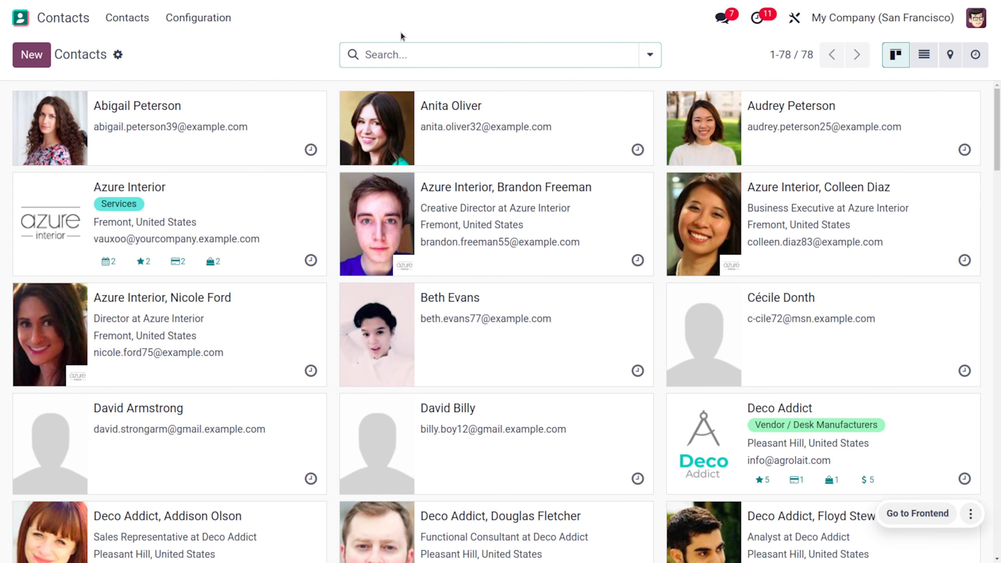
Step: Search the contacts by the submitted customer's name and open the matching record under YourCompany
text(jo)
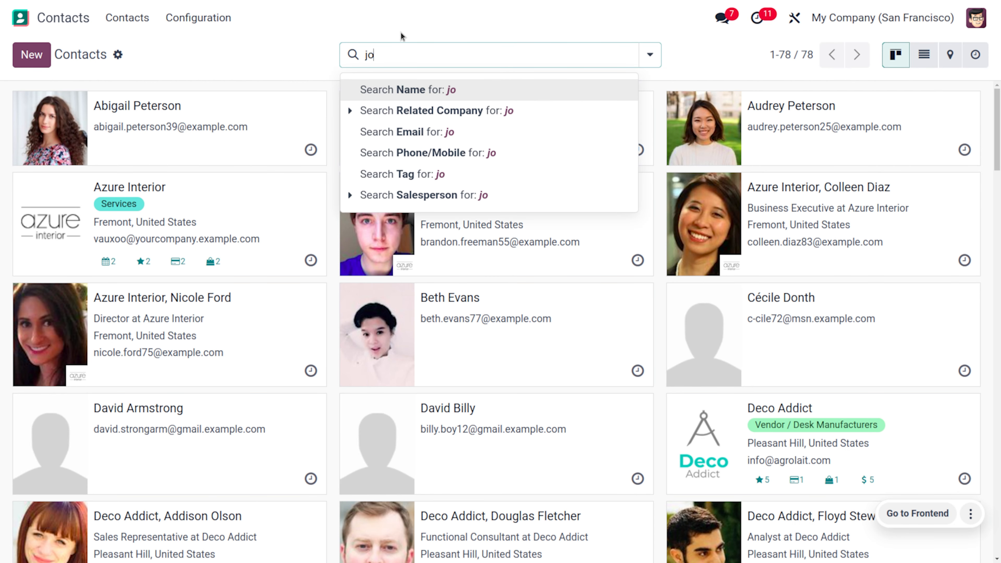
text(hhy)
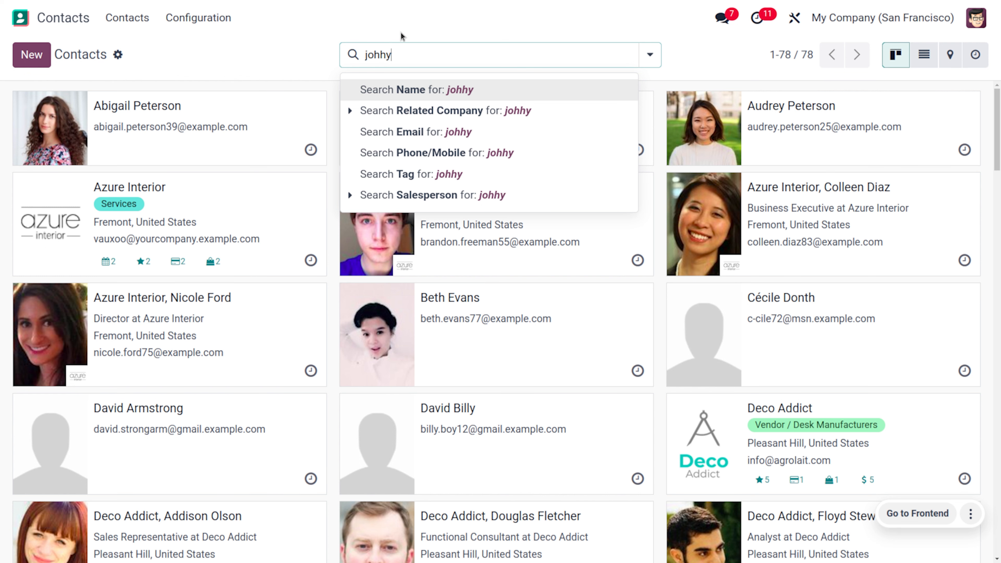
key(Return)
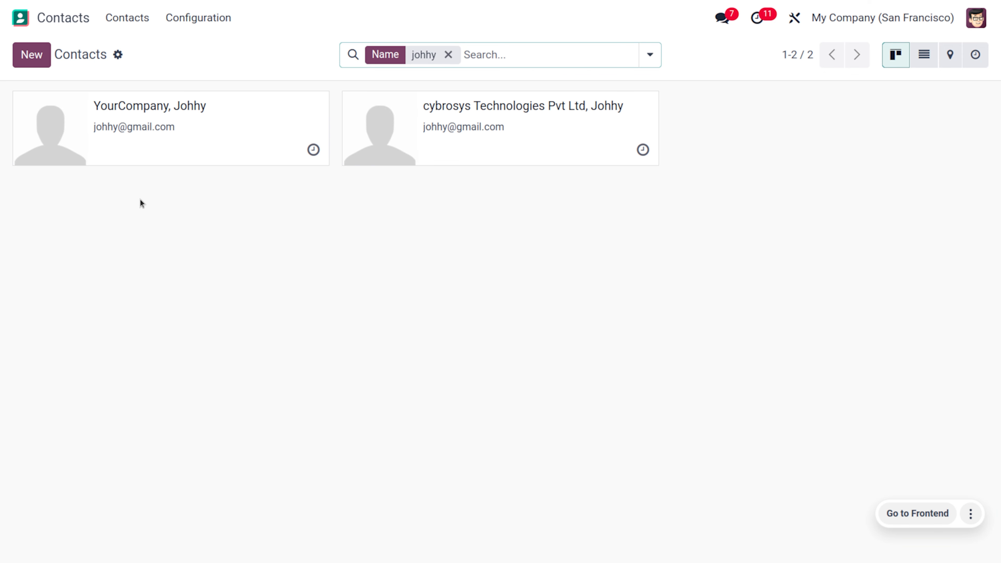
click(192, 143)
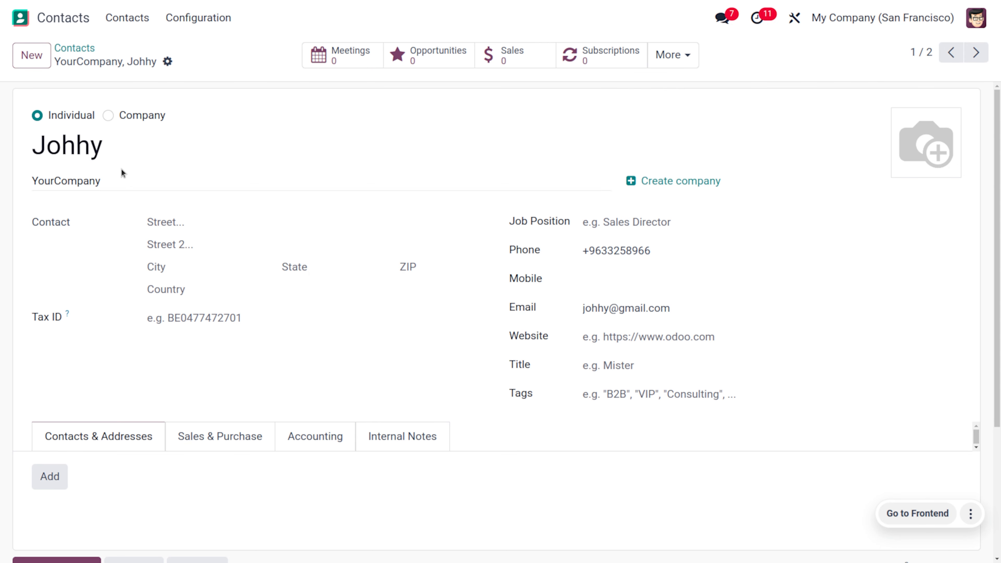